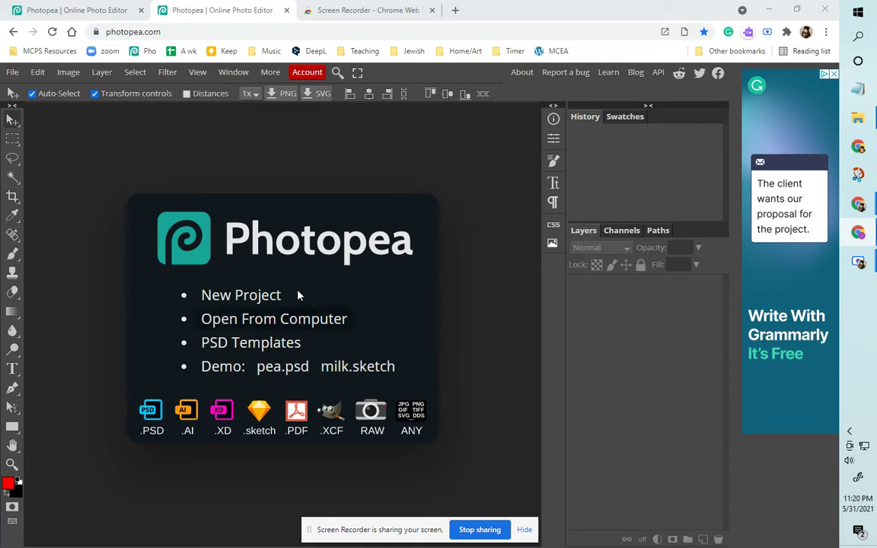
pyautogui.click(245, 321)
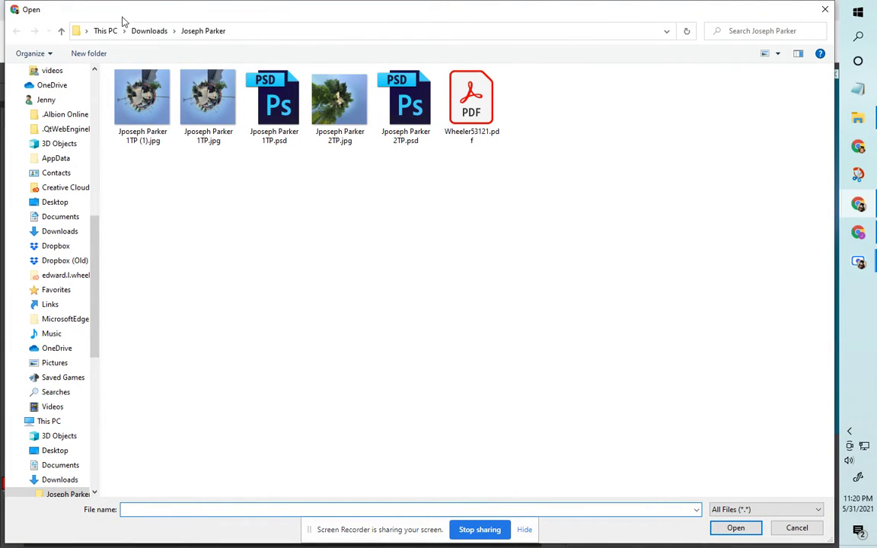
pyautogui.click(149, 32)
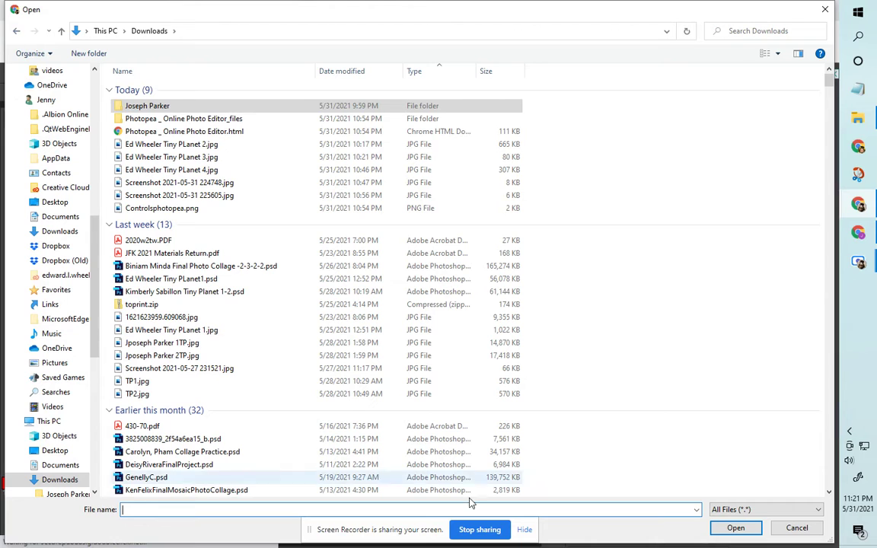
pyautogui.click(795, 528)
# - Switch to the tiny planet project in the other Photopea tab and set the Spot Healing Brush to 507 px size and 13% hardness
pyautogui.click(90, 10)
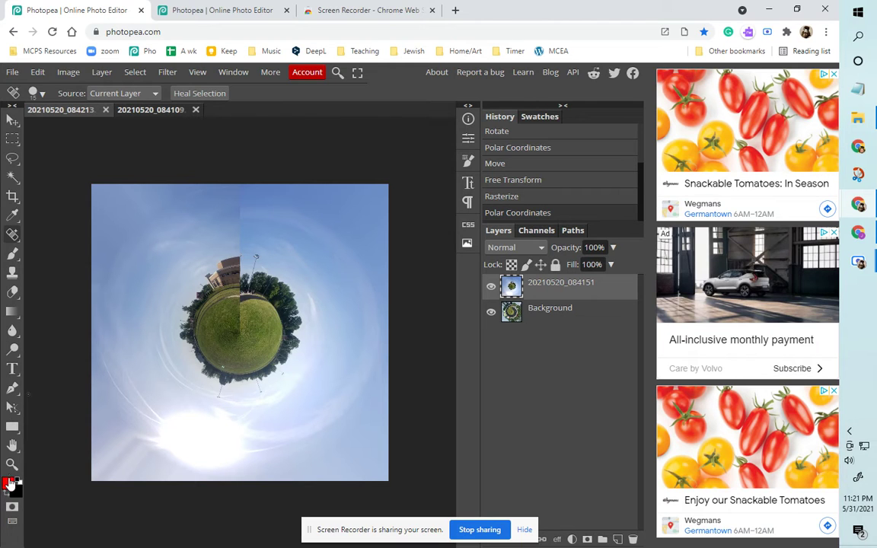
pyautogui.press('z')
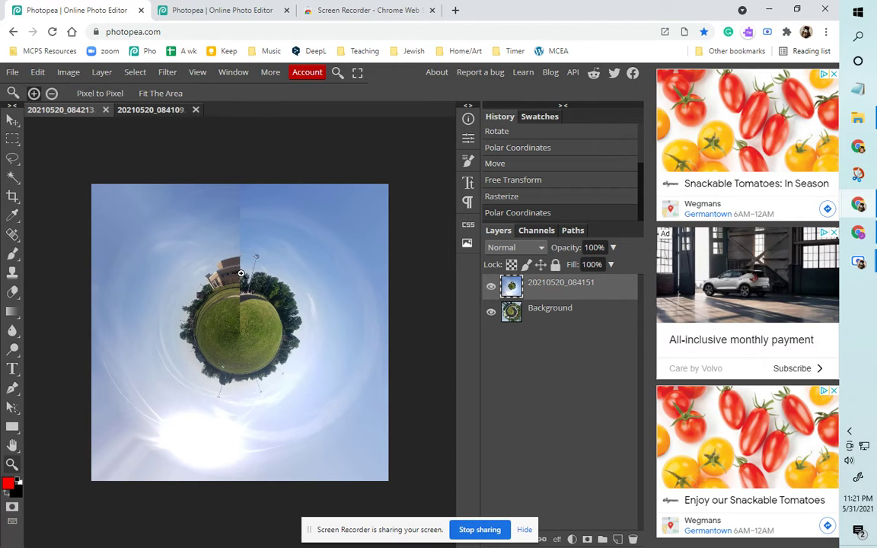
pyautogui.click(240, 274)
pyautogui.click(240, 273)
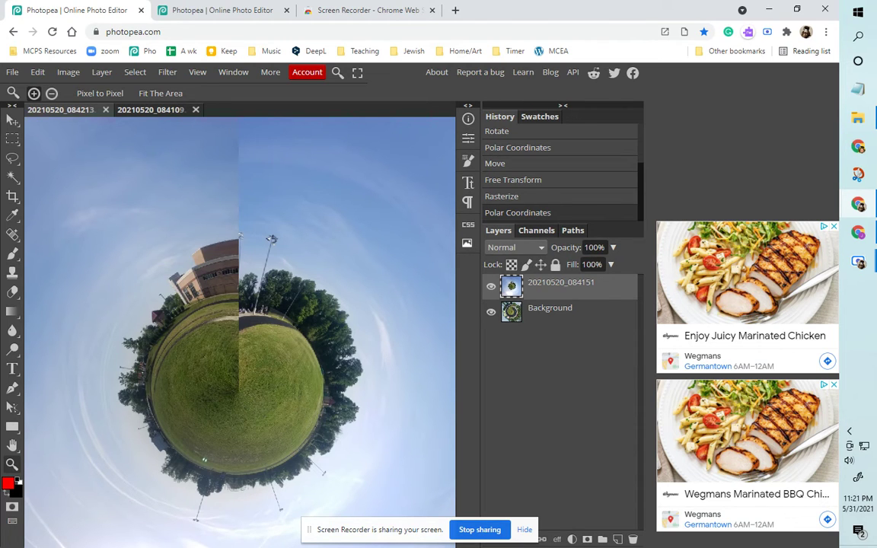
pyautogui.click(12, 235)
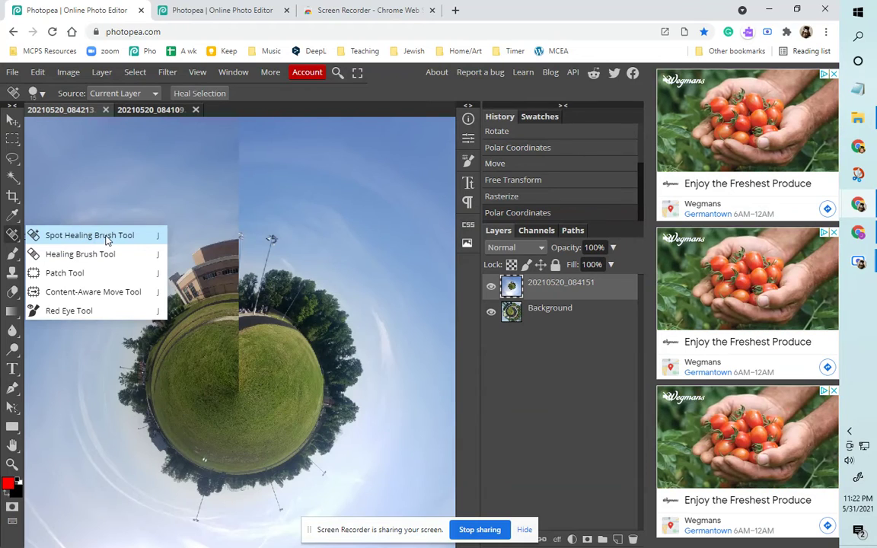
pyautogui.click(107, 238)
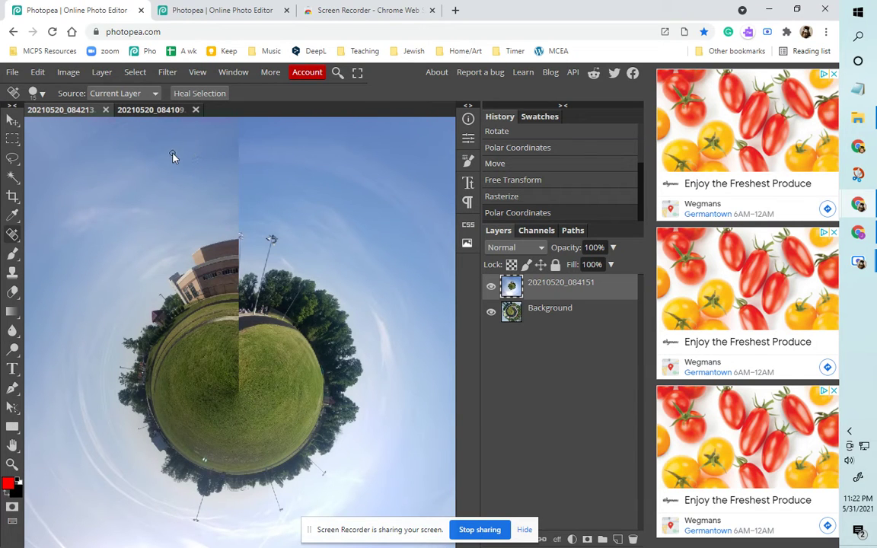
pyautogui.click(41, 93)
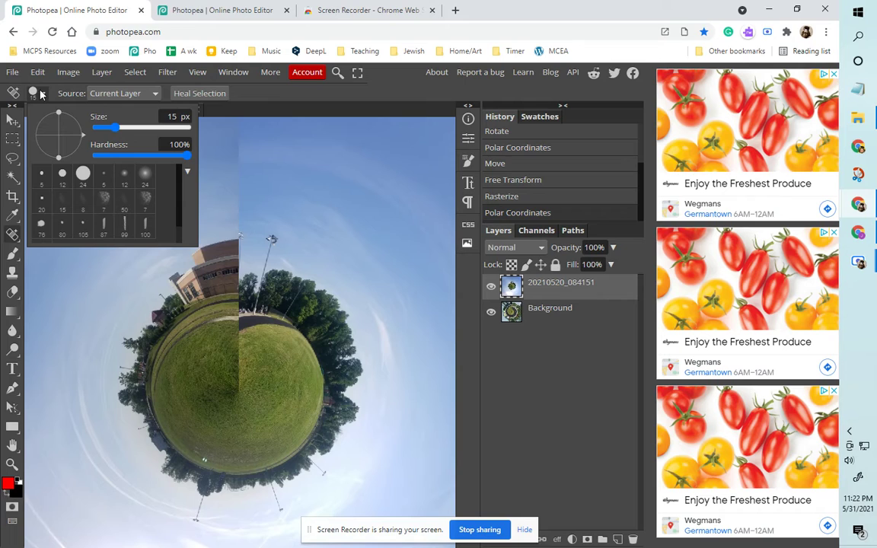
pyautogui.click(169, 129)
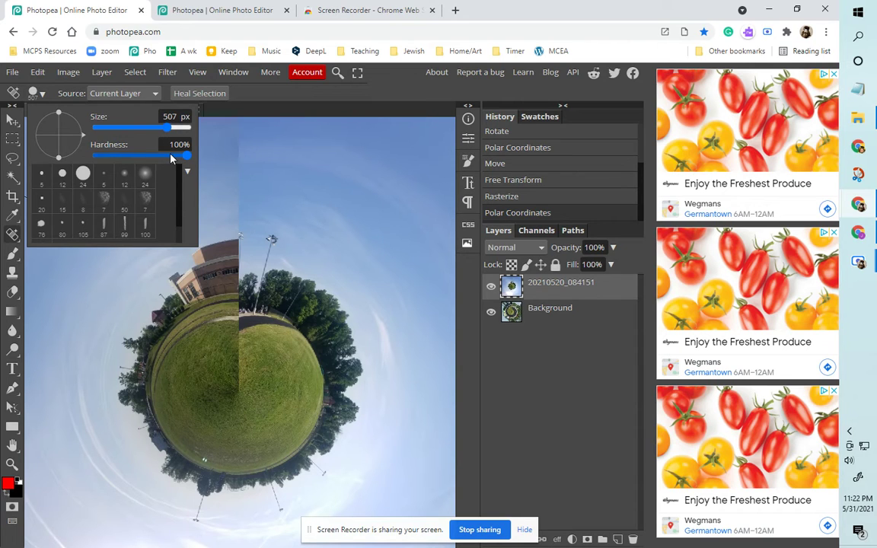
pyautogui.click(103, 156)
pyautogui.moveTo(103, 159); pyautogui.dragTo(112, 159)
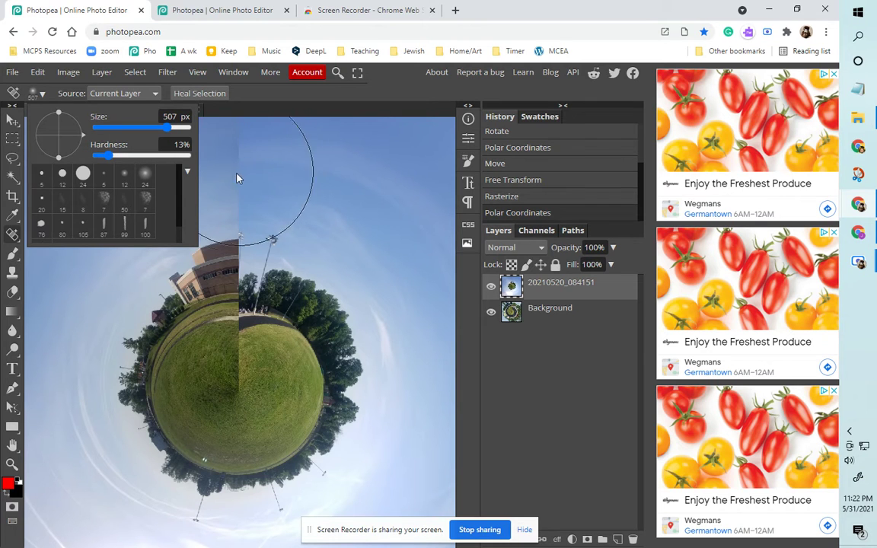
# - Reduce the brush size to 168 px and heal the vertical seam in the sky above the building
pyautogui.scroll(2, 293, 255)
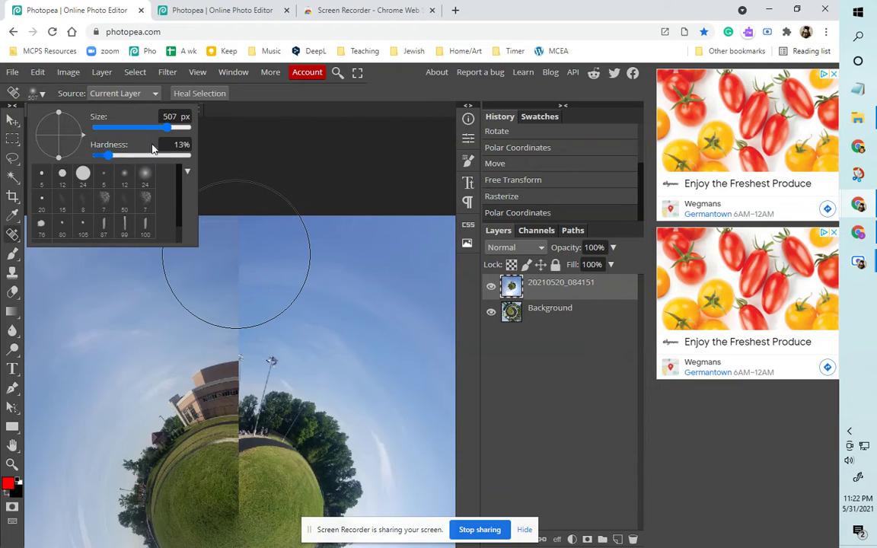
pyautogui.press('[')
pyautogui.press('[')
pyautogui.press('[')
pyautogui.press('[')
pyautogui.press('[')
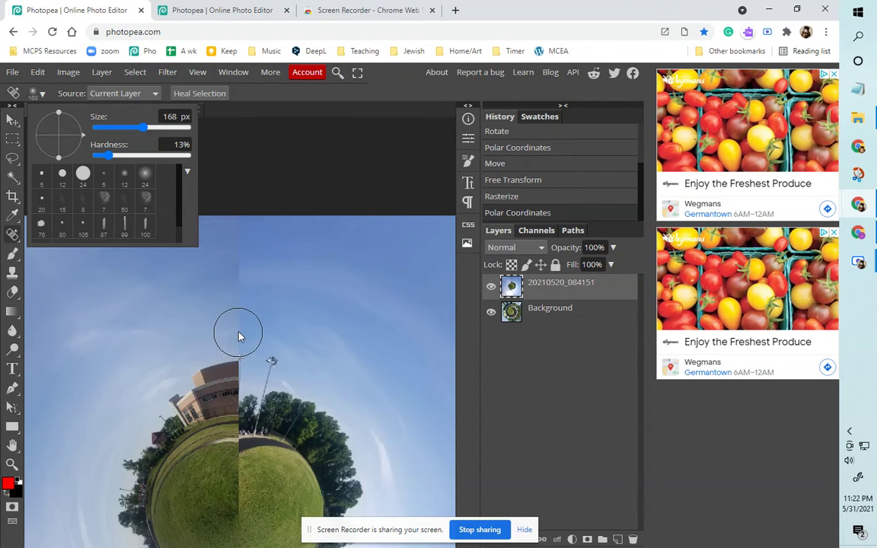
pyautogui.moveTo(238, 335); pyautogui.dragTo(245, 305)
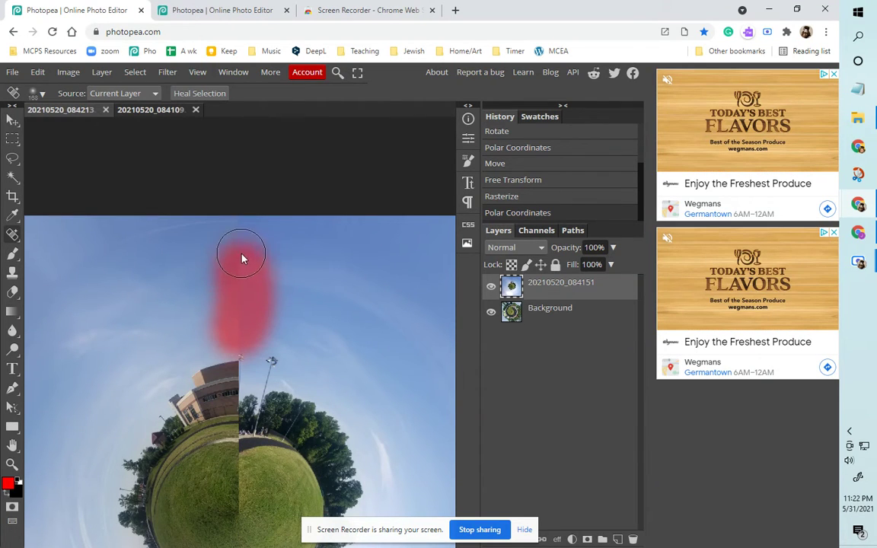
pyautogui.moveTo(242, 235); pyautogui.dragTo(242, 207)
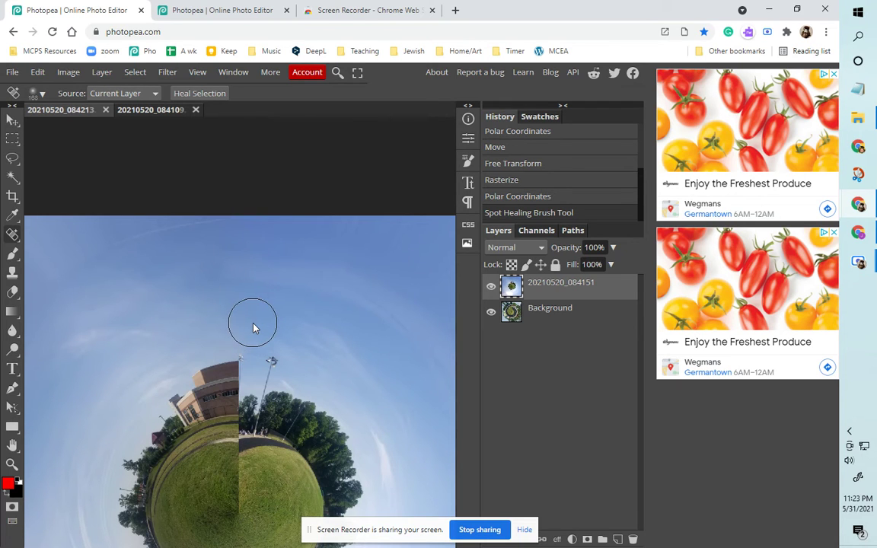
# - Heal the vertical seam running through the planet's grass with the Spot Healing Brush
pyautogui.scroll(-3, 415, 320)
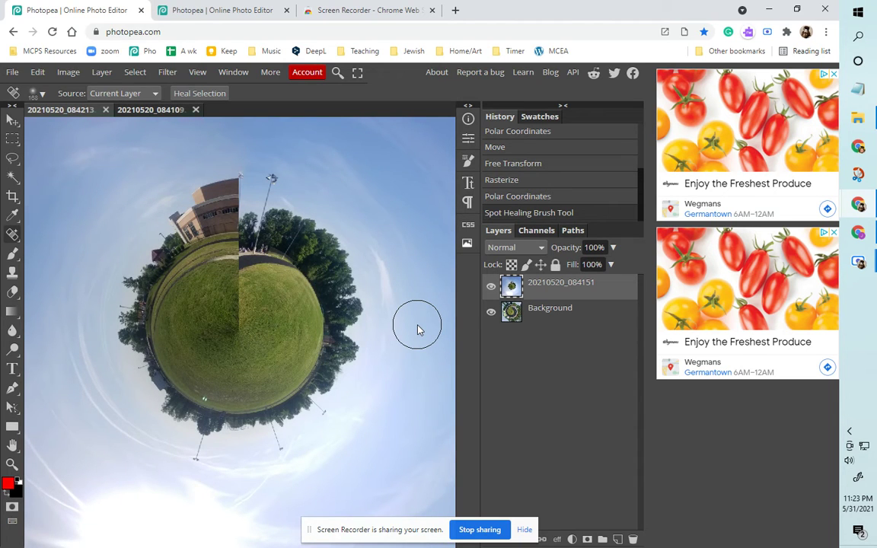
pyautogui.scroll(2, 396, 335)
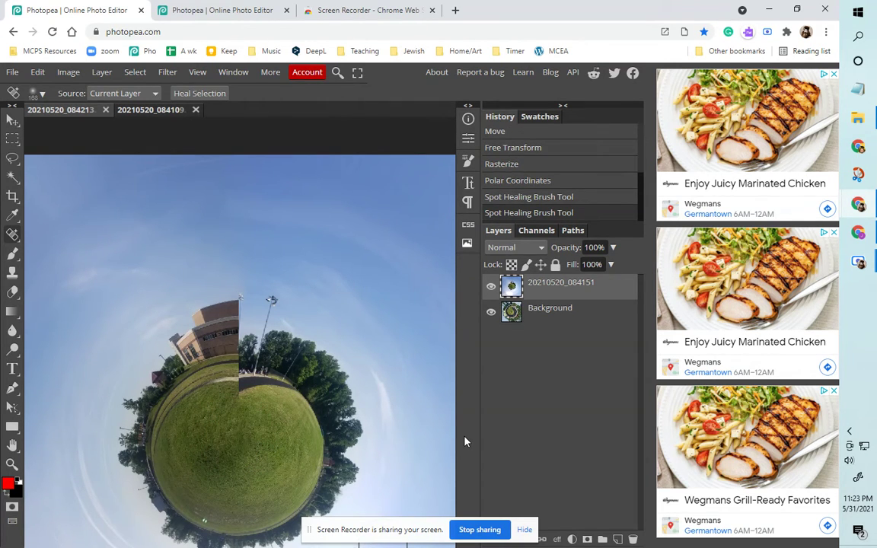
pyautogui.scroll(-3, 377, 366)
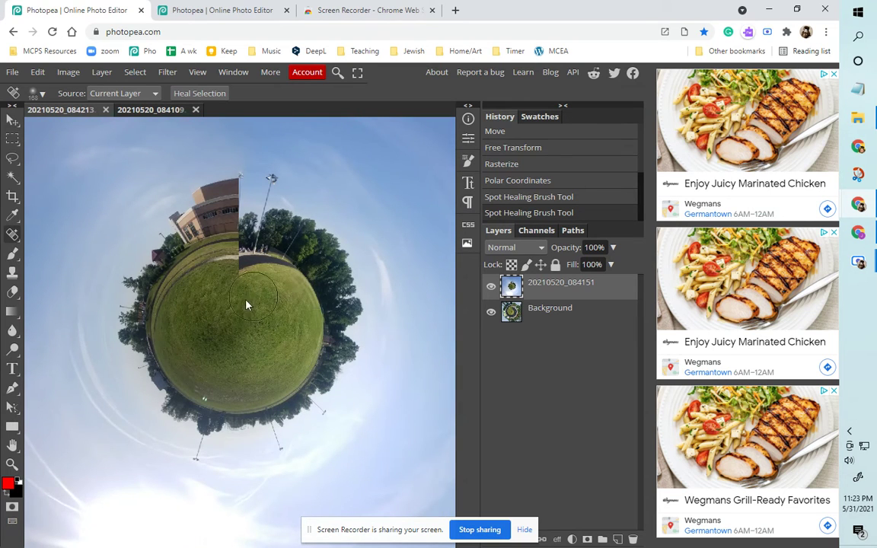
pyautogui.scroll(3, 404, 415)
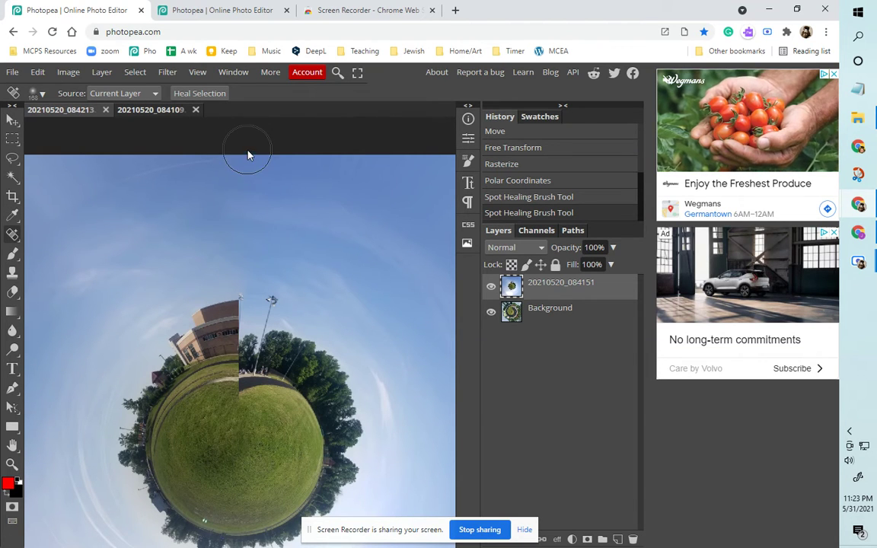
pyautogui.click(36, 93)
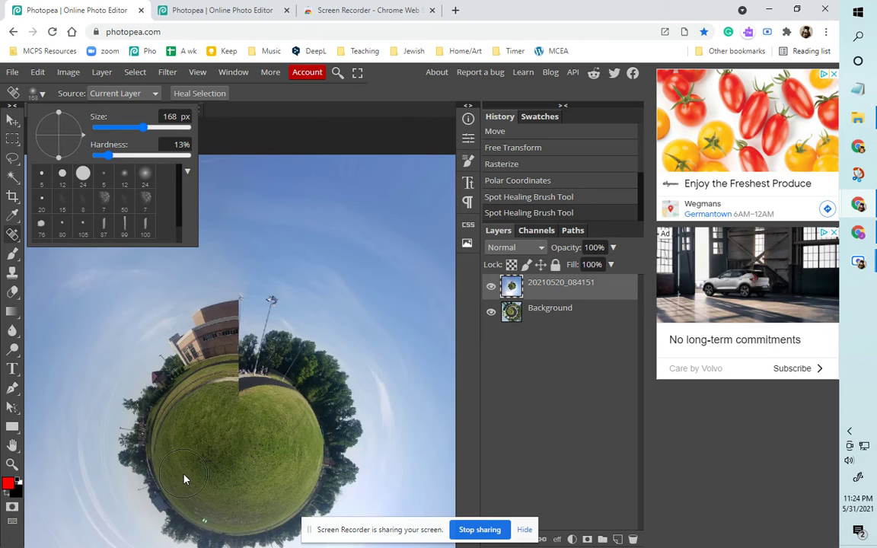
pyautogui.click(247, 118)
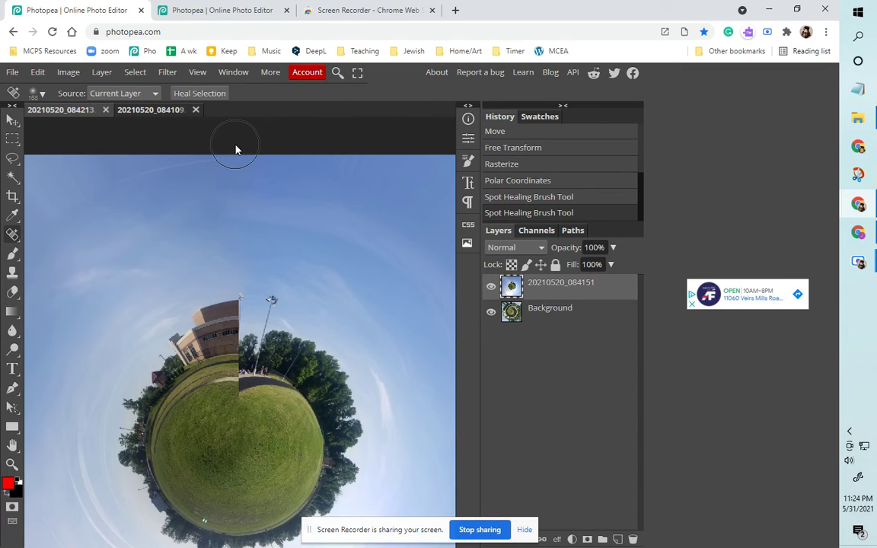
# - Export the image as a JPG into Downloads, named with the author's name followed by "Tiny PLanet 5.jpg"
pyautogui.click(11, 74)
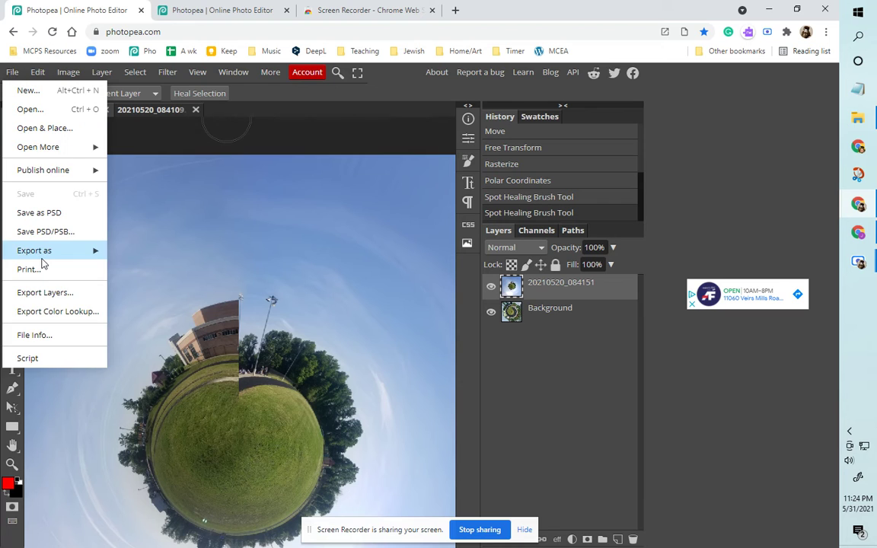
pyautogui.moveTo(47, 251)
pyautogui.click(131, 271)
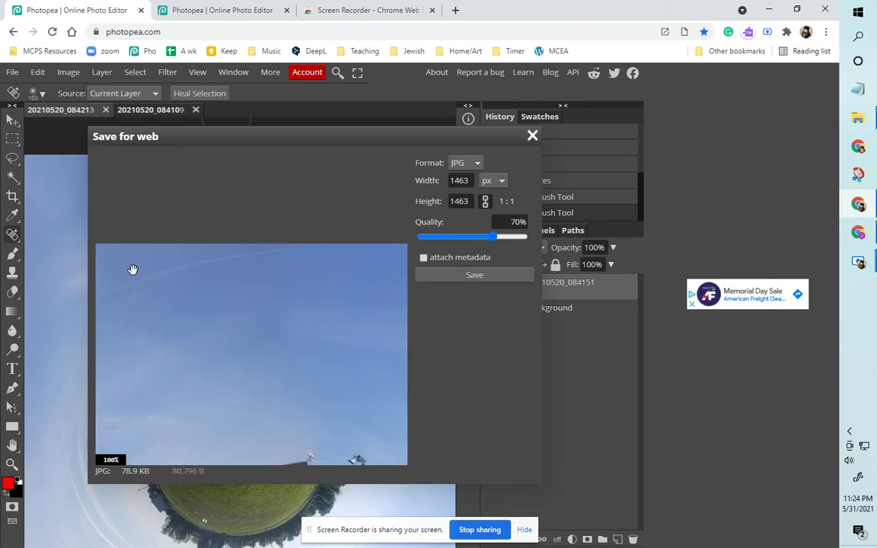
pyautogui.click(473, 275)
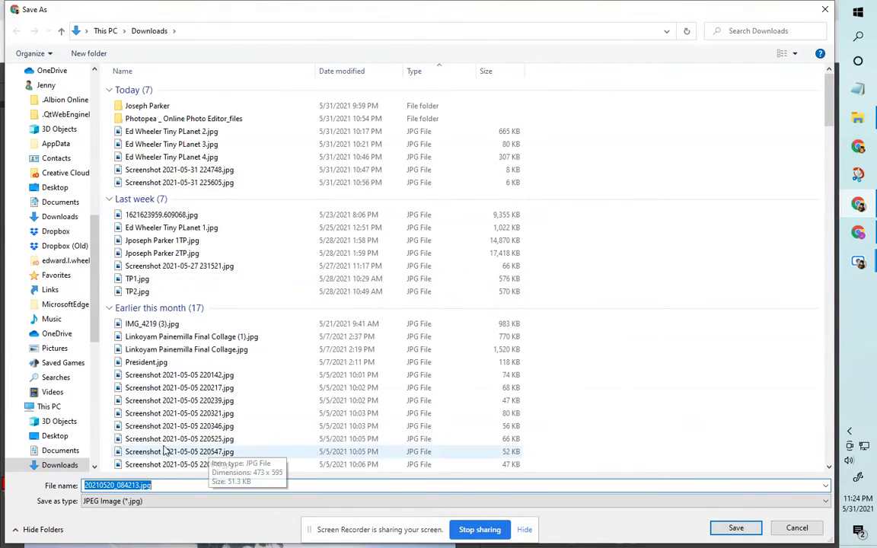
pyautogui.click(183, 157)
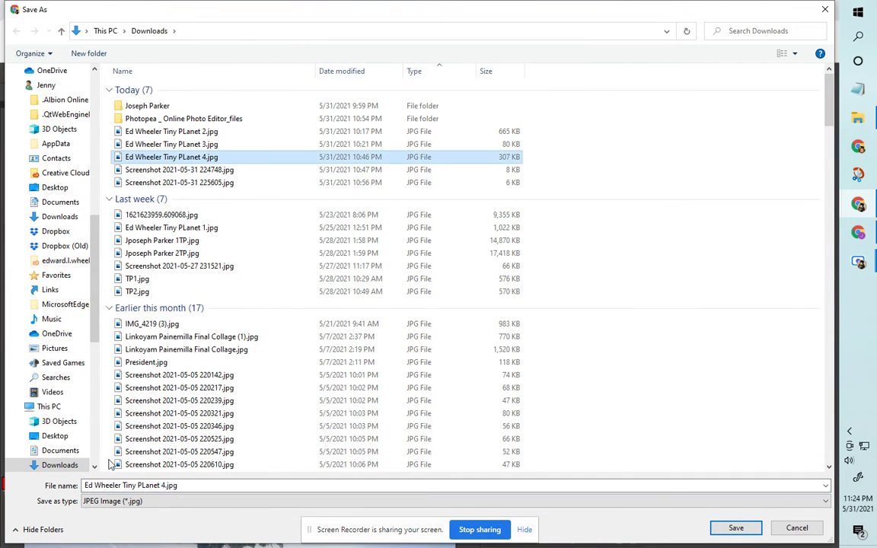
pyautogui.click(164, 485)
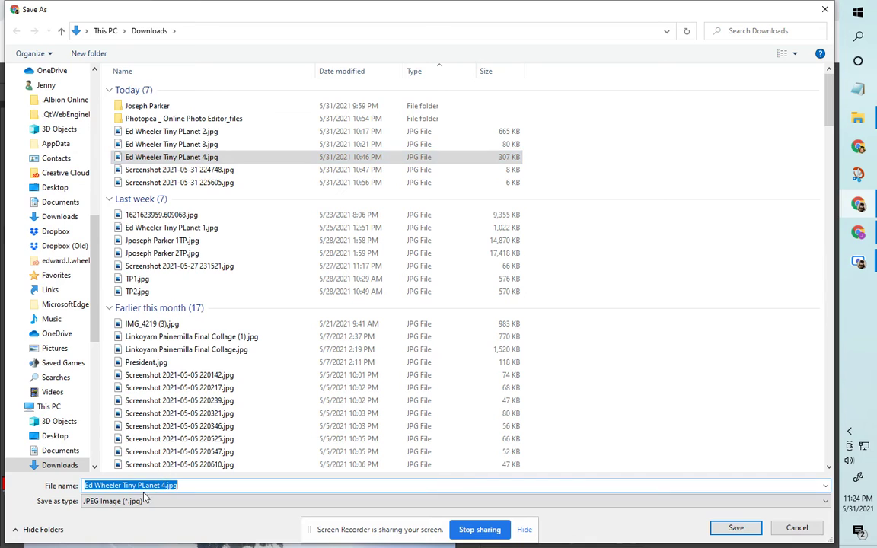
pyautogui.click(165, 486)
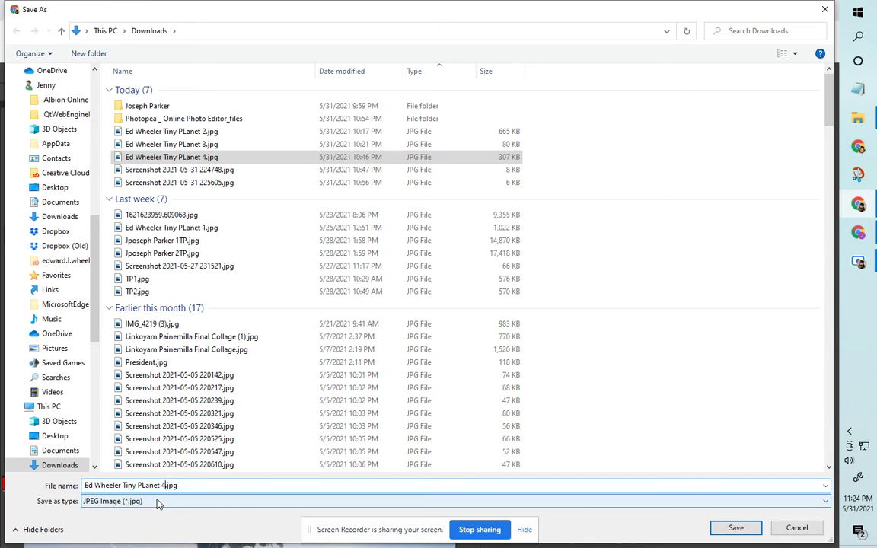
pyautogui.press('BackSpace')
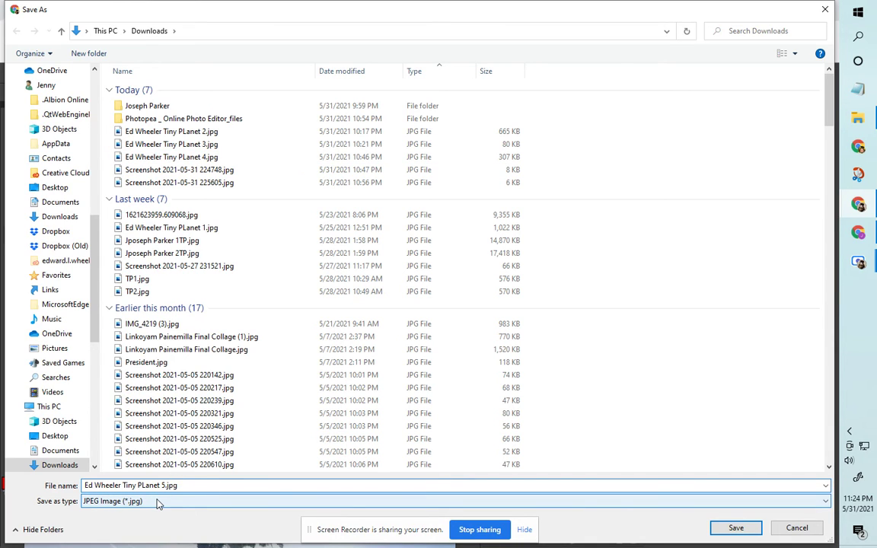
pyautogui.click(730, 527)
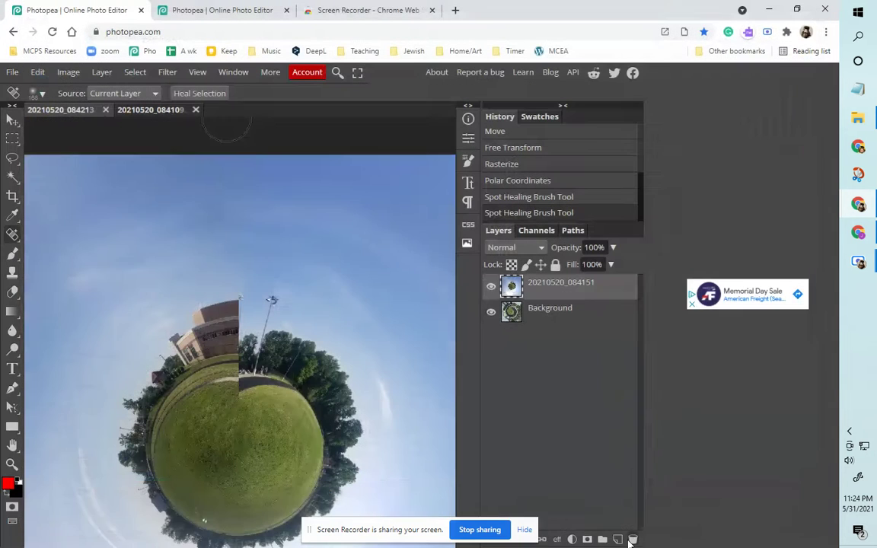
# - Save the project as a PSD in Downloads, named with the author's name followed by "Tiny PLanet5.psd"
pyautogui.click(12, 73)
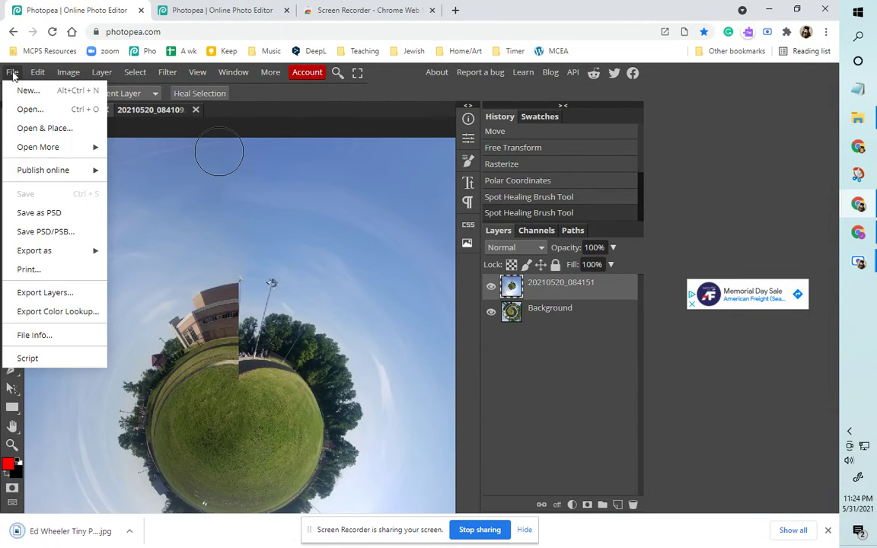
pyautogui.click(35, 204)
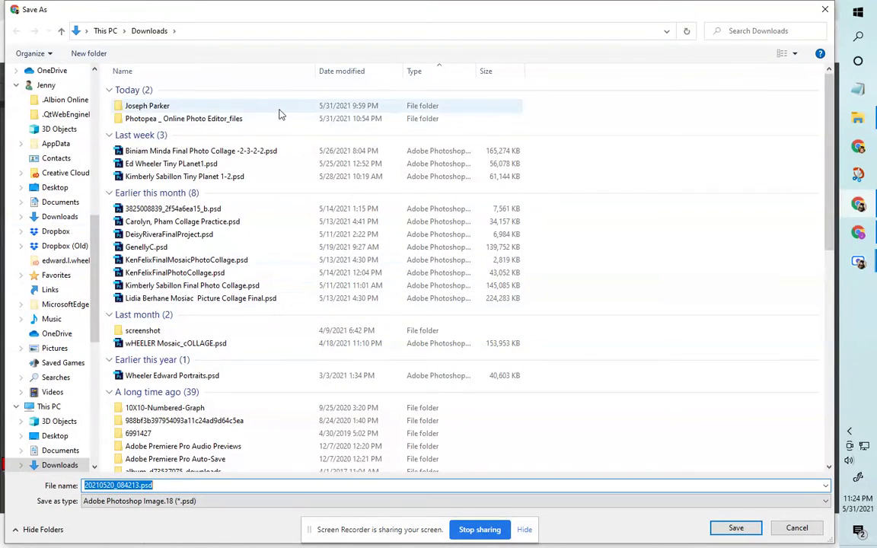
pyautogui.click(207, 165)
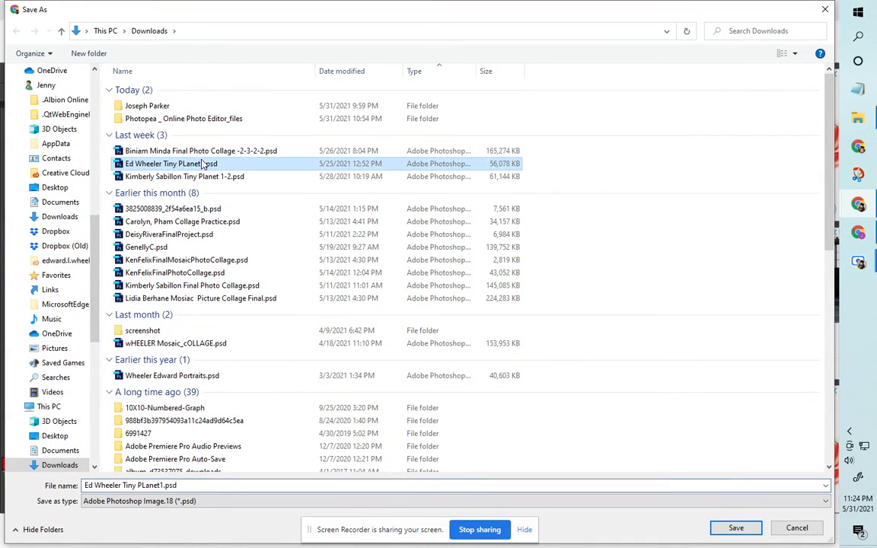
pyautogui.click(163, 485)
pyautogui.press('BackSpace')
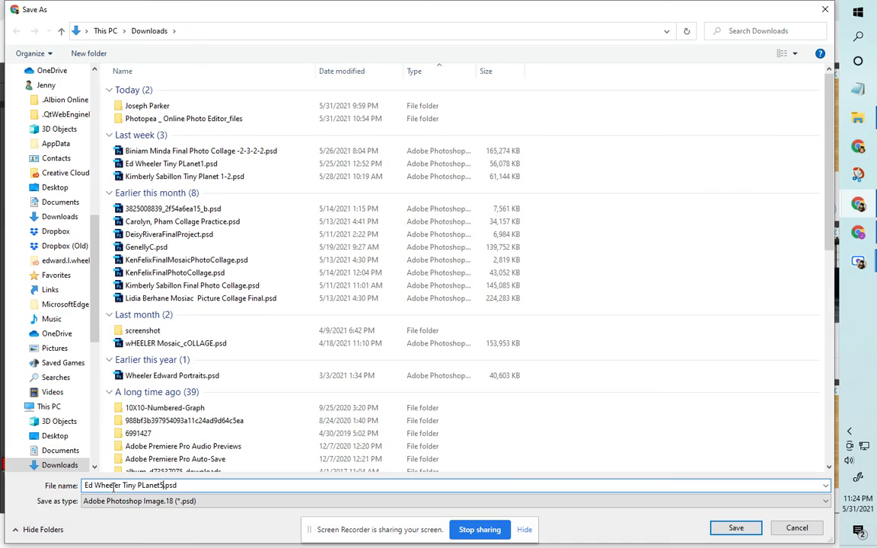
pyautogui.click(725, 529)
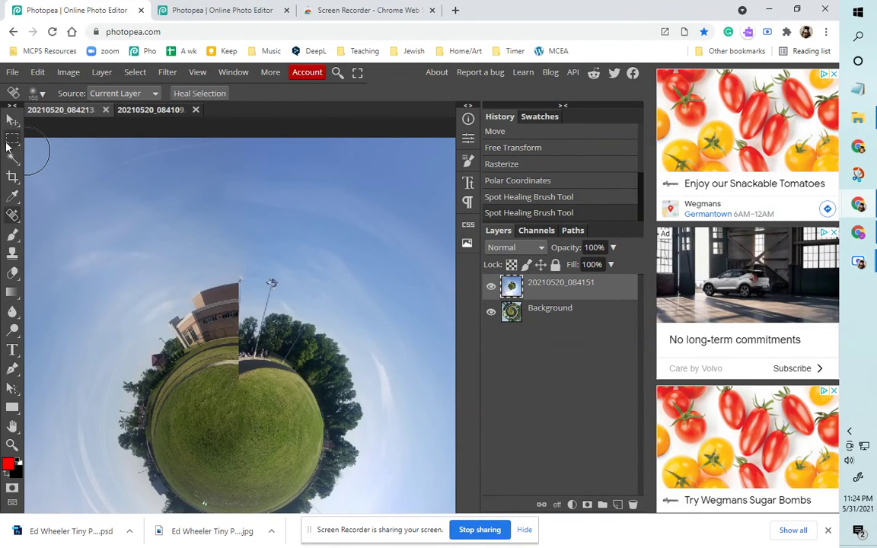
pyautogui.click(11, 72)
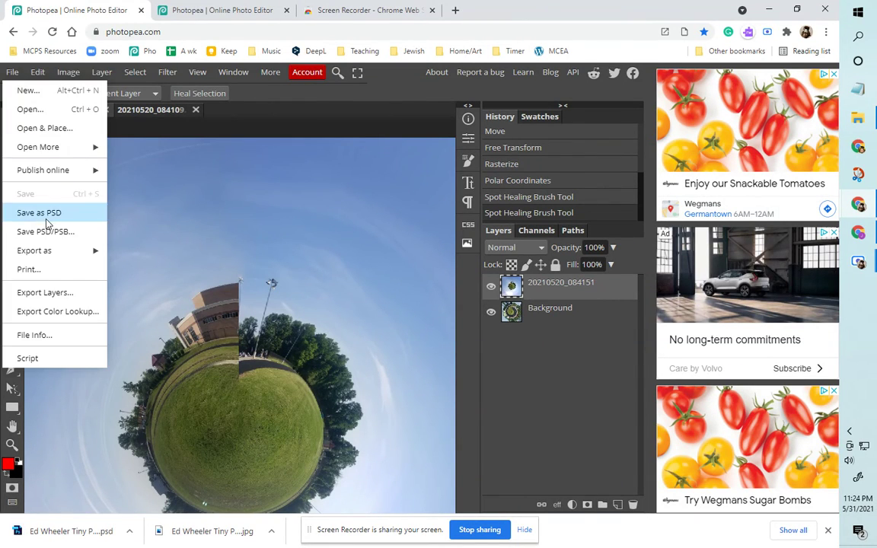
pyautogui.moveTo(50, 255)
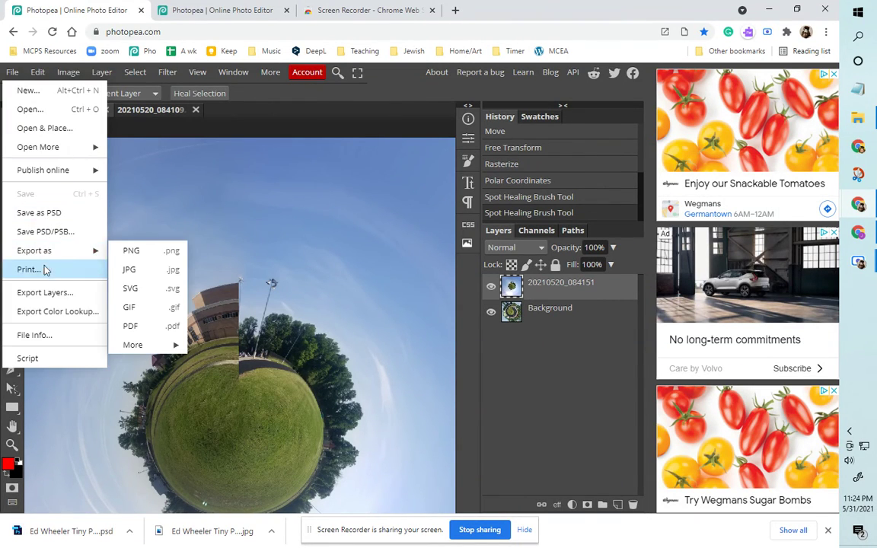
# - Export the image again as a JPG into Downloads, named with the author's name followed by "Tiny PLanet Final.jpg"
pyautogui.click(129, 270)
pyautogui.click(474, 257)
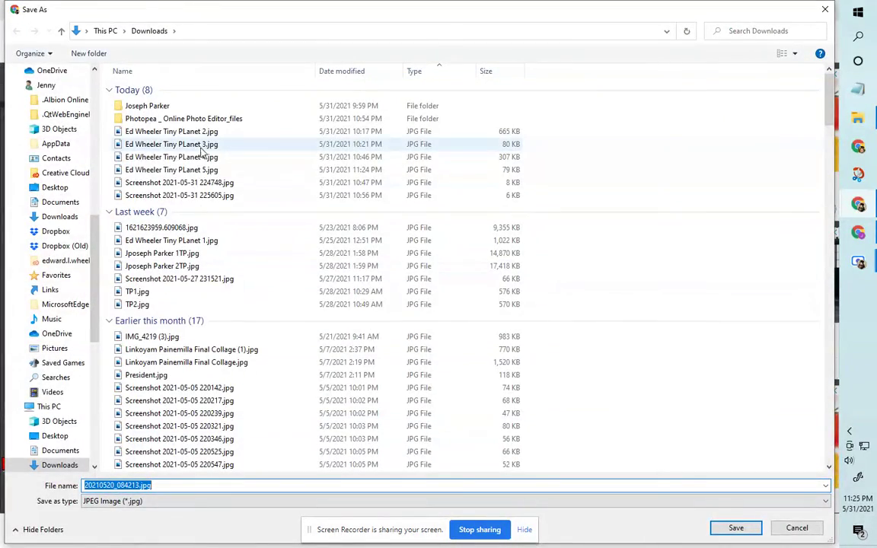
pyautogui.click(189, 170)
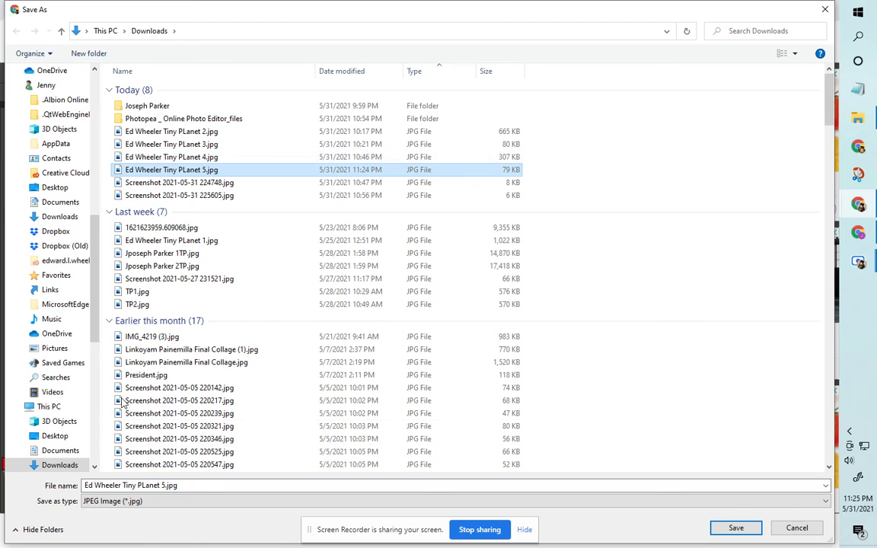
pyautogui.click(160, 484)
pyautogui.click(163, 485)
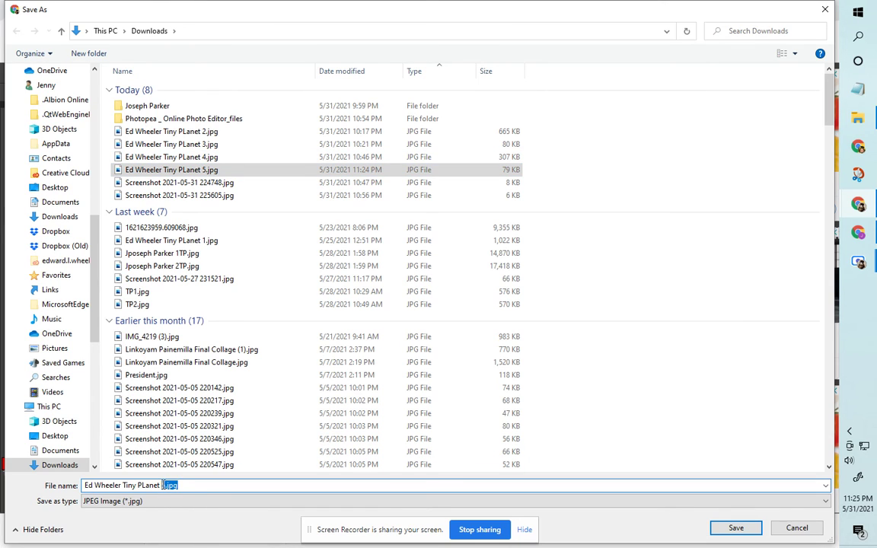
pyautogui.hotkey('shift', 'Right')
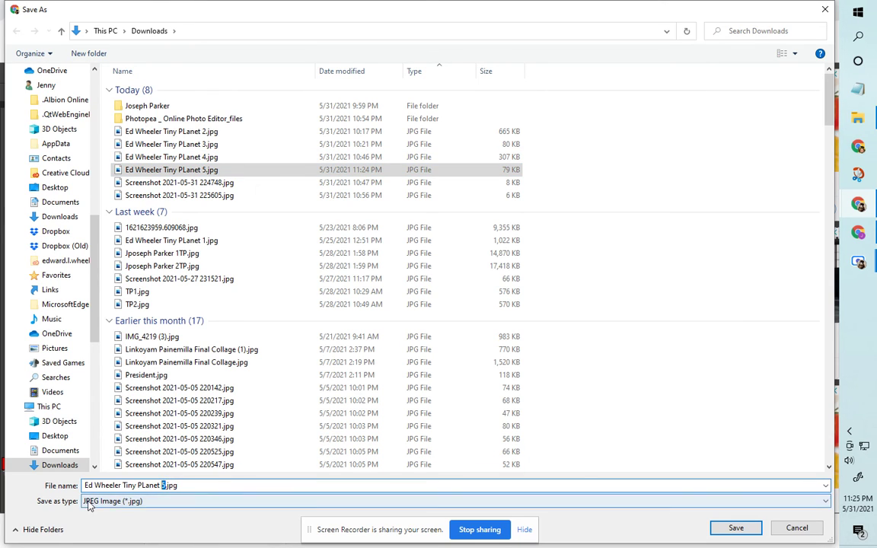
pyautogui.write('Final')
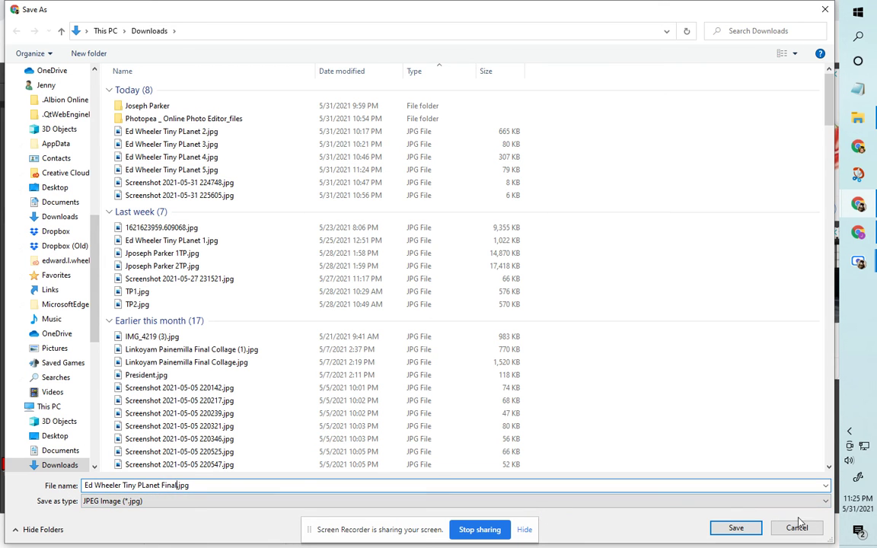
pyautogui.click(746, 529)
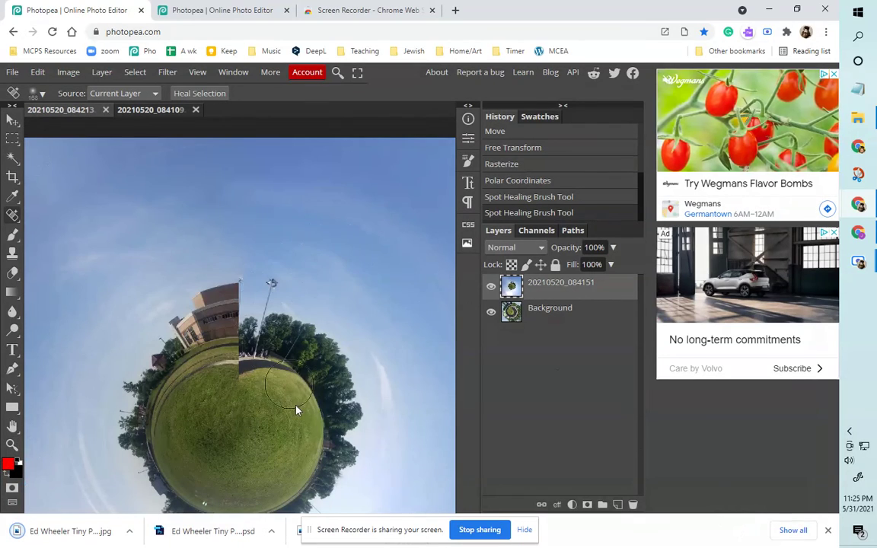